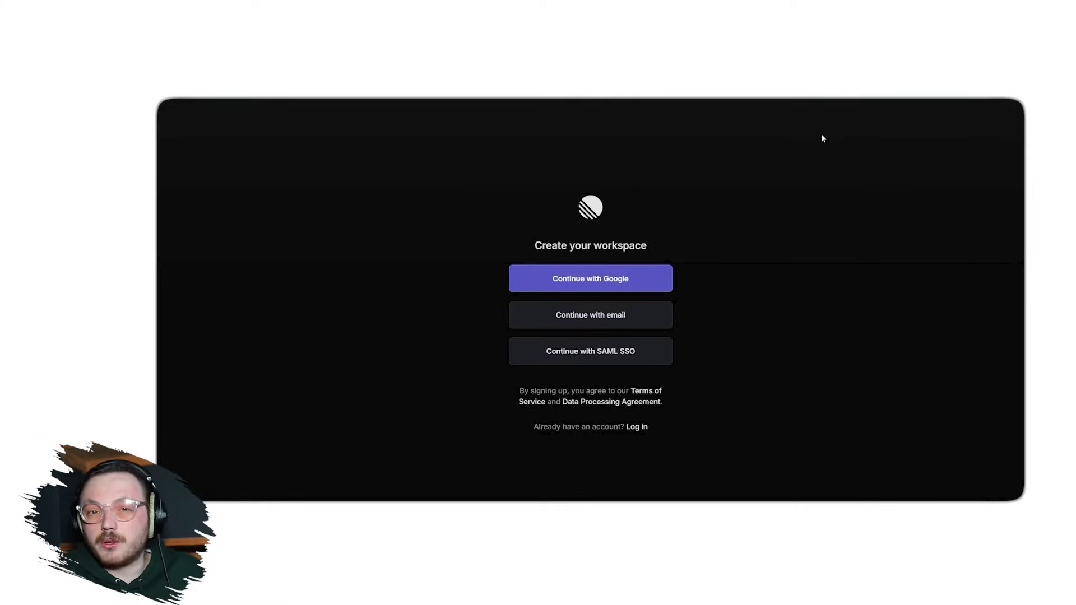
Sign up to Linear with a Google account and name the new workspace 'Work Workspace'.
{"action": "left_click", "coordinate": [616, 280]}
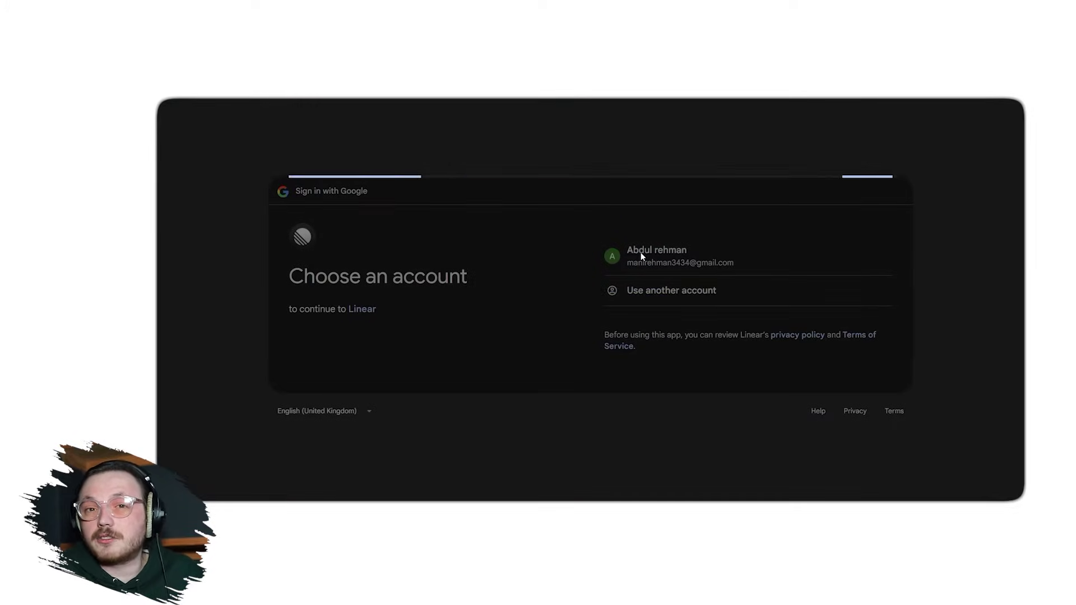
{"action": "left_click", "coordinate": [641, 252]}
{"action": "left_click", "coordinate": [769, 354]}
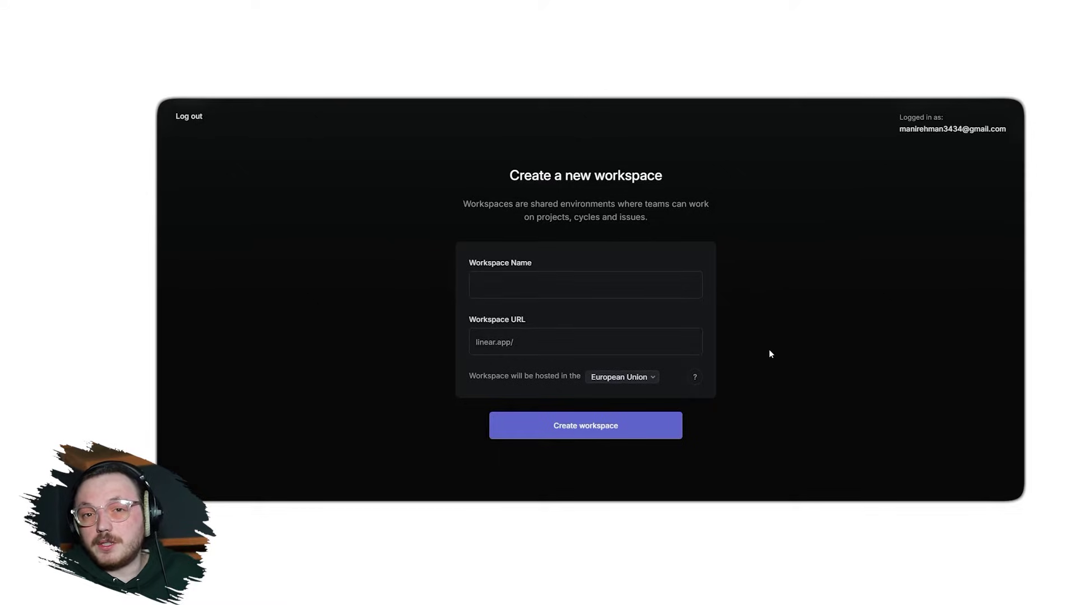
{"action": "type", "text": "W Workspace"}
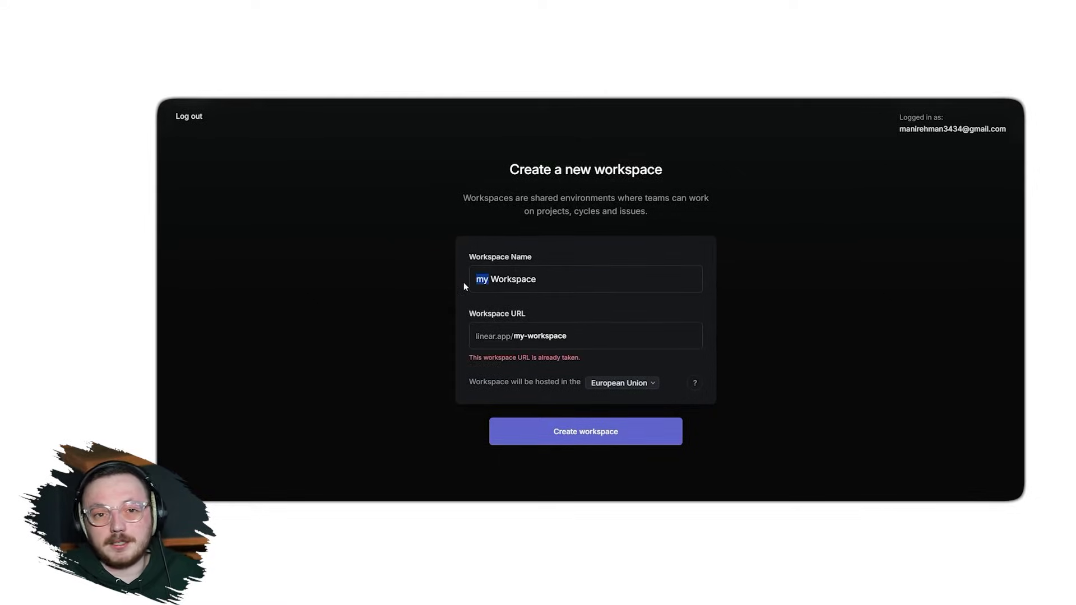
{"action": "type", "text": "ork"}
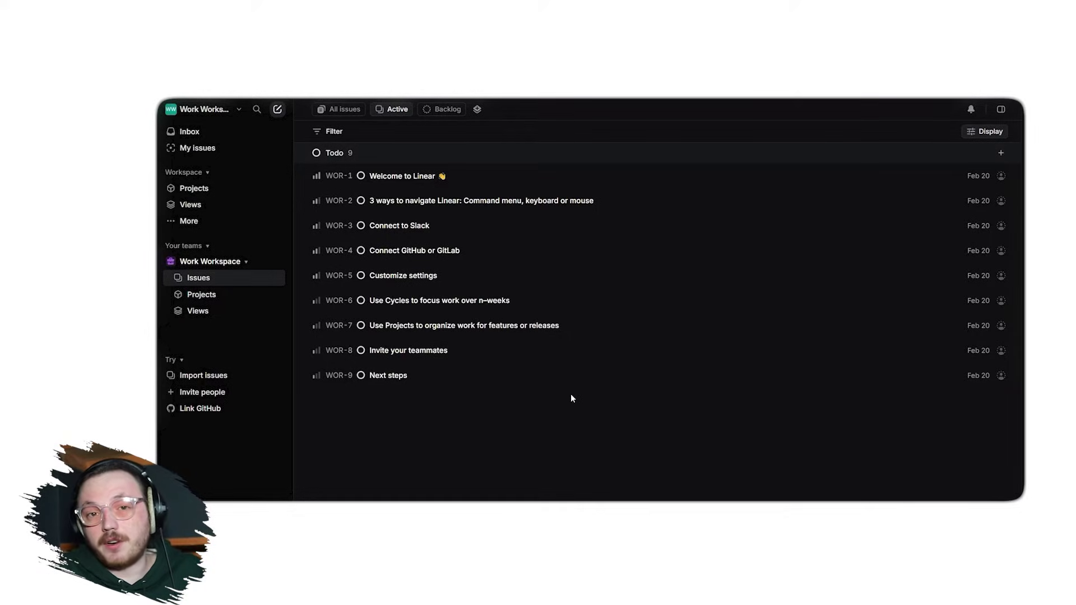
Look through the Inbox, My issues and the workspace's Projects page.
{"action": "left_click", "coordinate": [185, 132]}
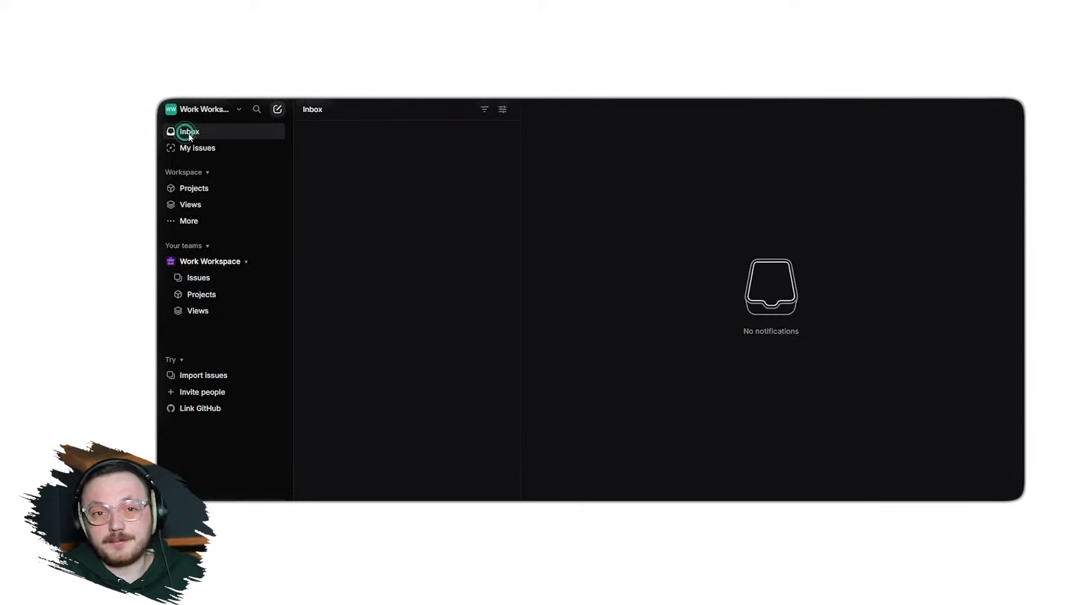
{"action": "left_click", "coordinate": [235, 149]}
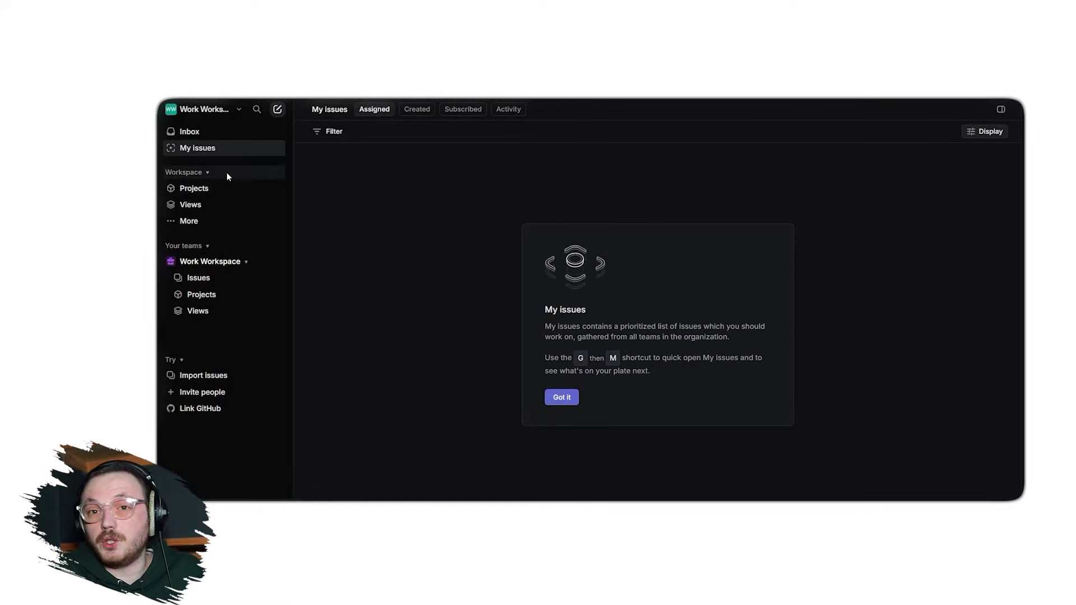
{"action": "left_click", "coordinate": [227, 173]}
{"action": "left_click", "coordinate": [226, 173]}
{"action": "left_click", "coordinate": [224, 194]}
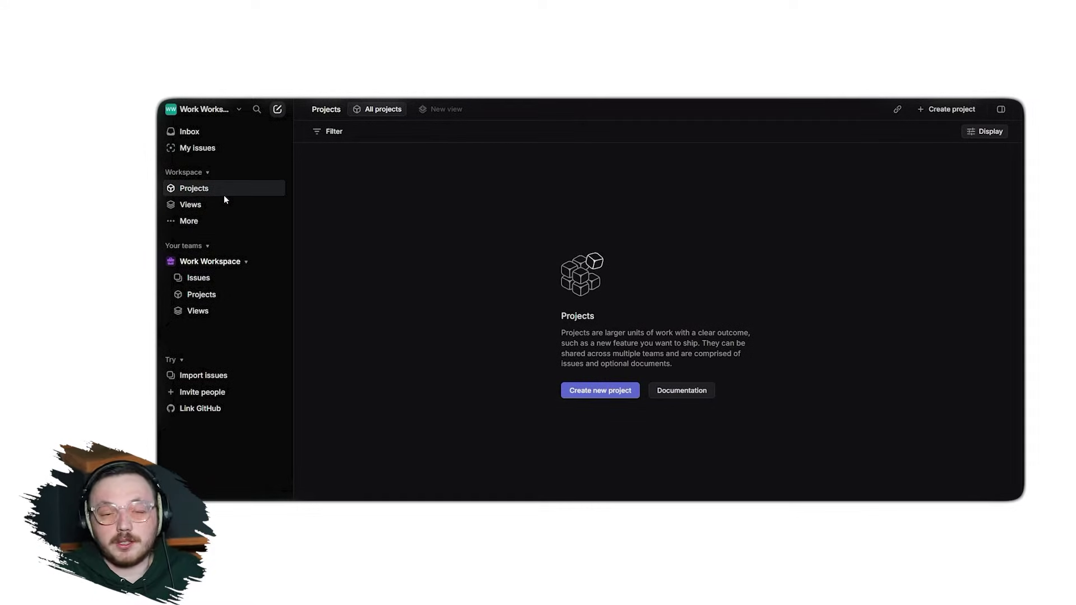
Browse the Views and Teams pages, ending on the Import / Export settings.
{"action": "left_click", "coordinate": [226, 207]}
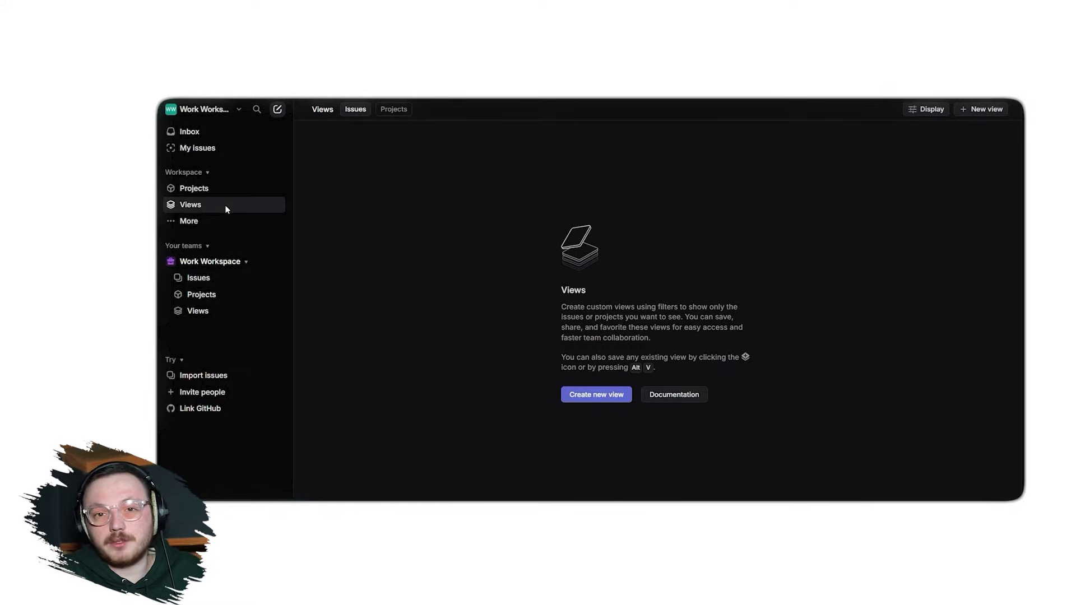
{"action": "left_click", "coordinate": [224, 218]}
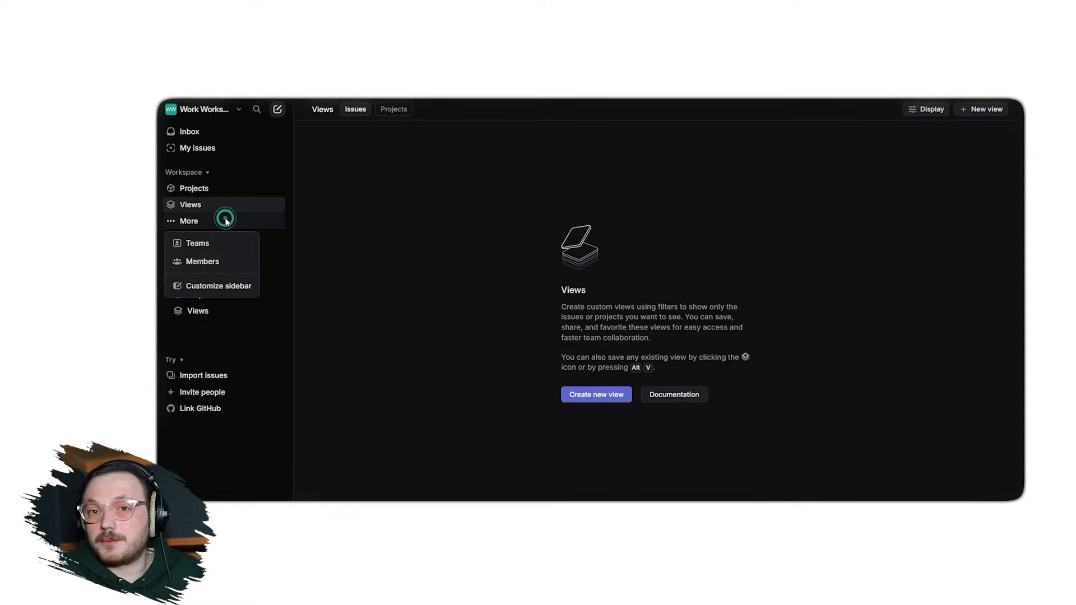
{"action": "left_click", "coordinate": [237, 245]}
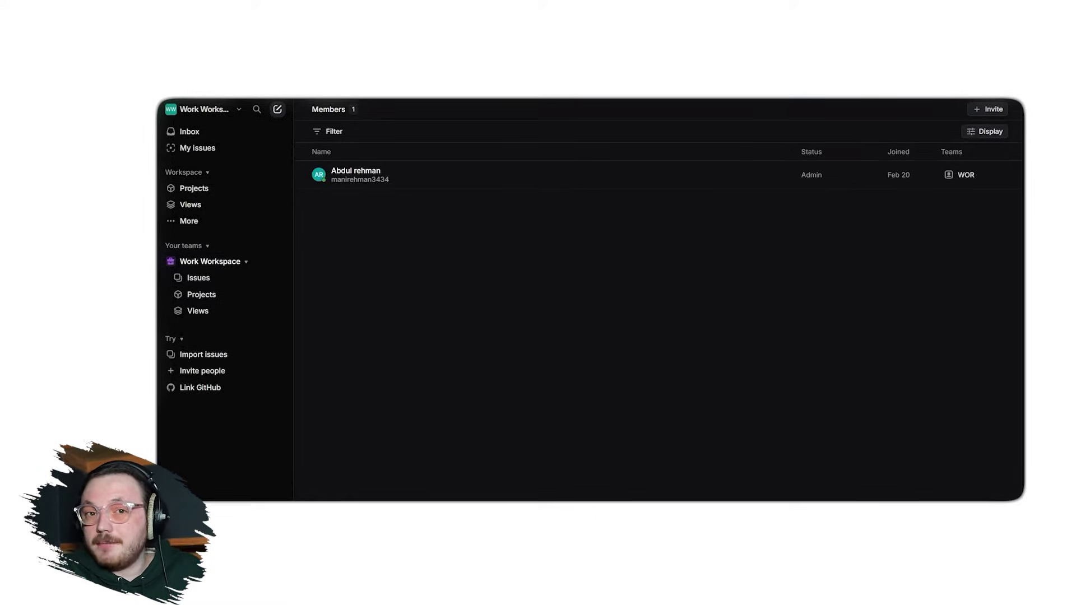
{"action": "left_click", "coordinate": [230, 354]}
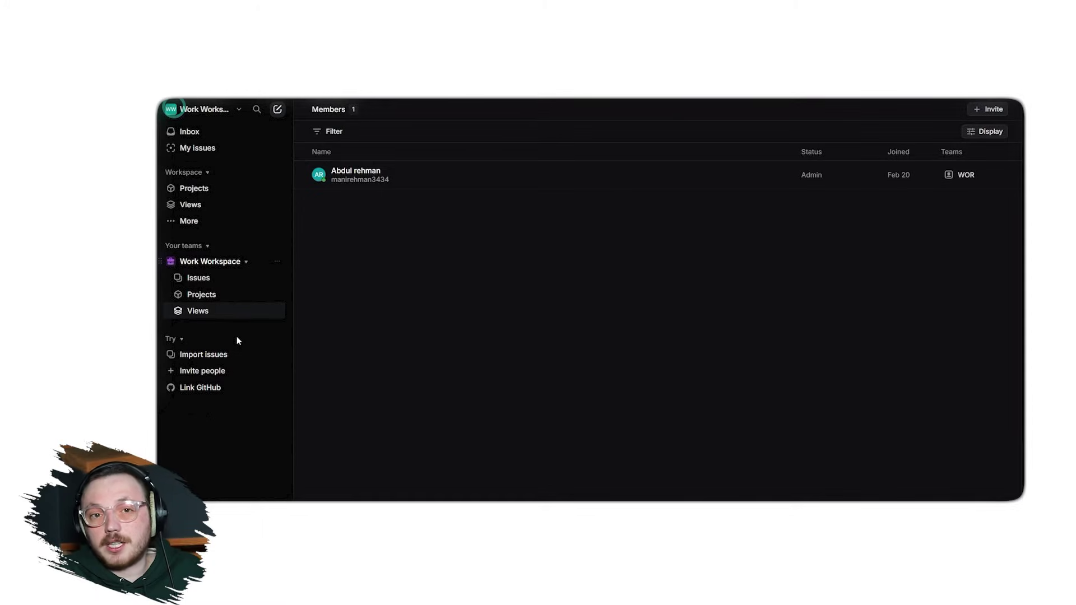
Draft a new issue titled 'Manage Task' with the description 'TO manage task'.
{"action": "left_click", "coordinate": [277, 111]}
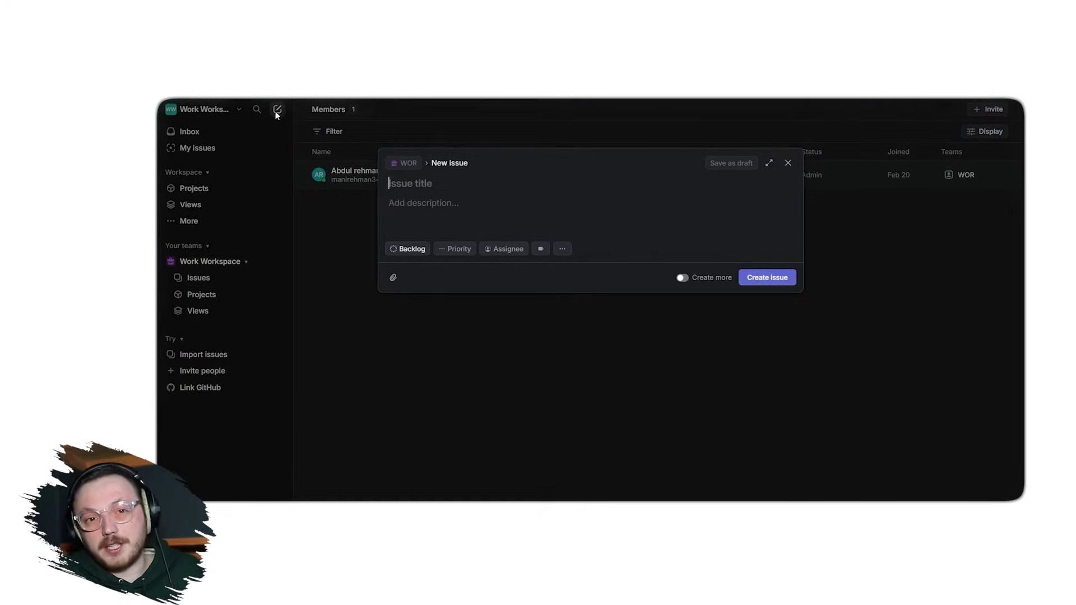
{"action": "type", "text": "Manage"}
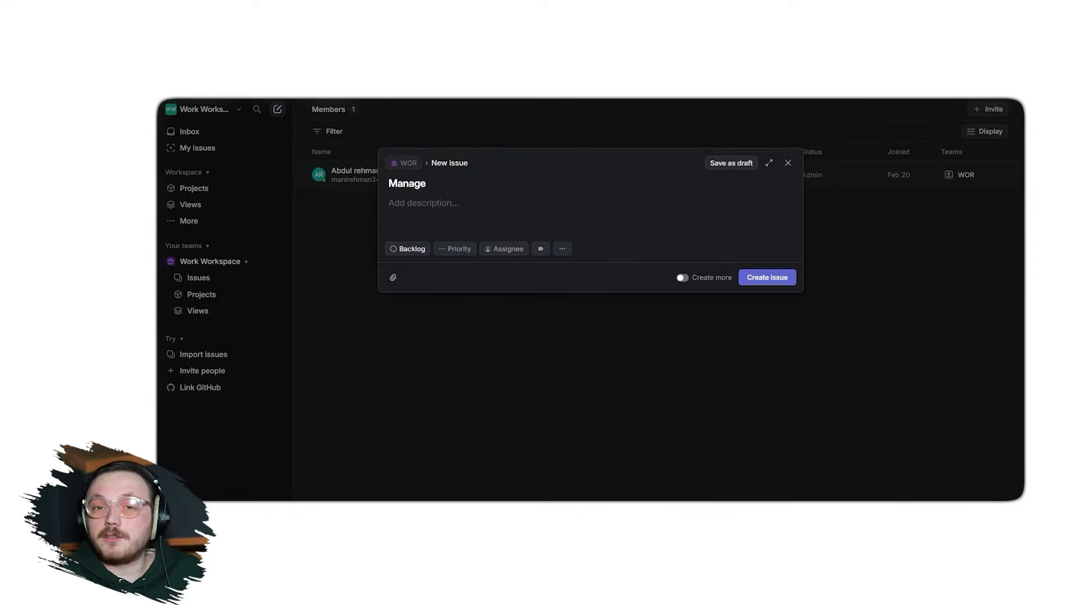
{"action": "type", "text": " Task"}
{"action": "key", "text": "ctrl+a"}
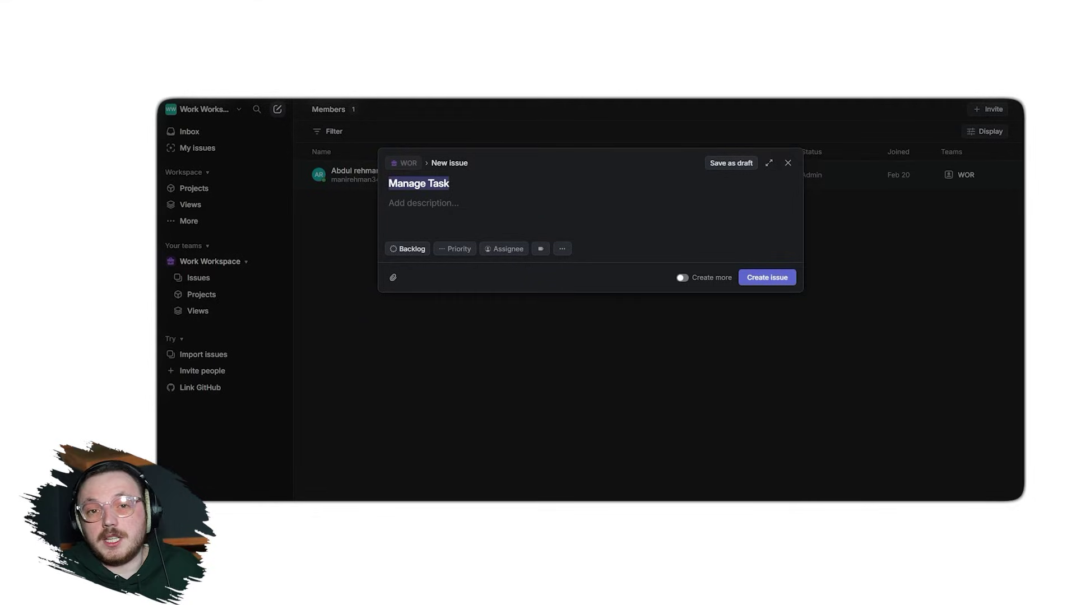
{"action": "left_click", "coordinate": [471, 203]}
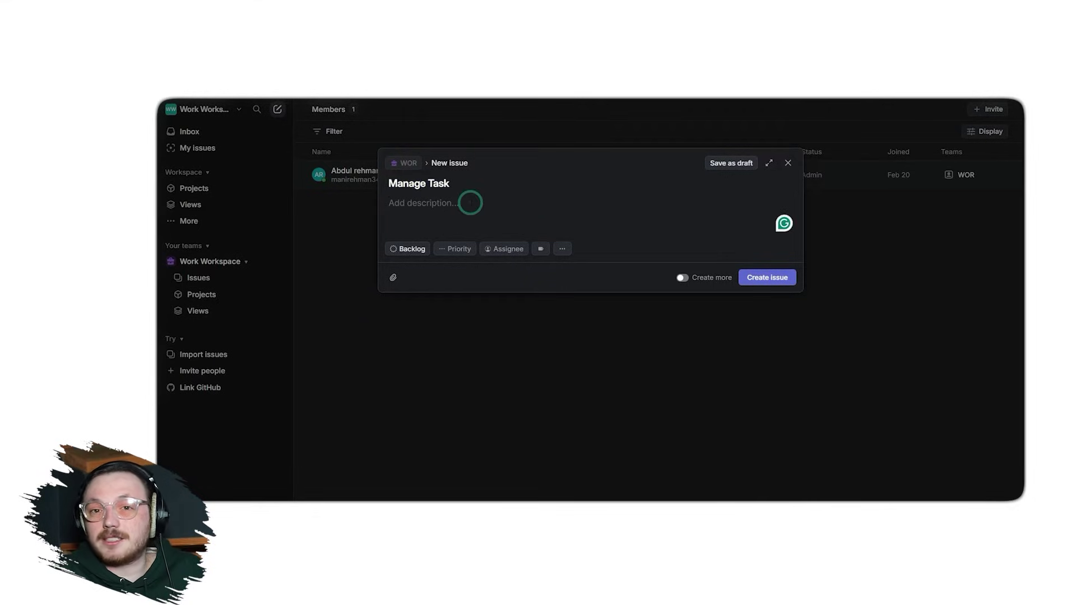
{"action": "type", "text": "TO ma"}
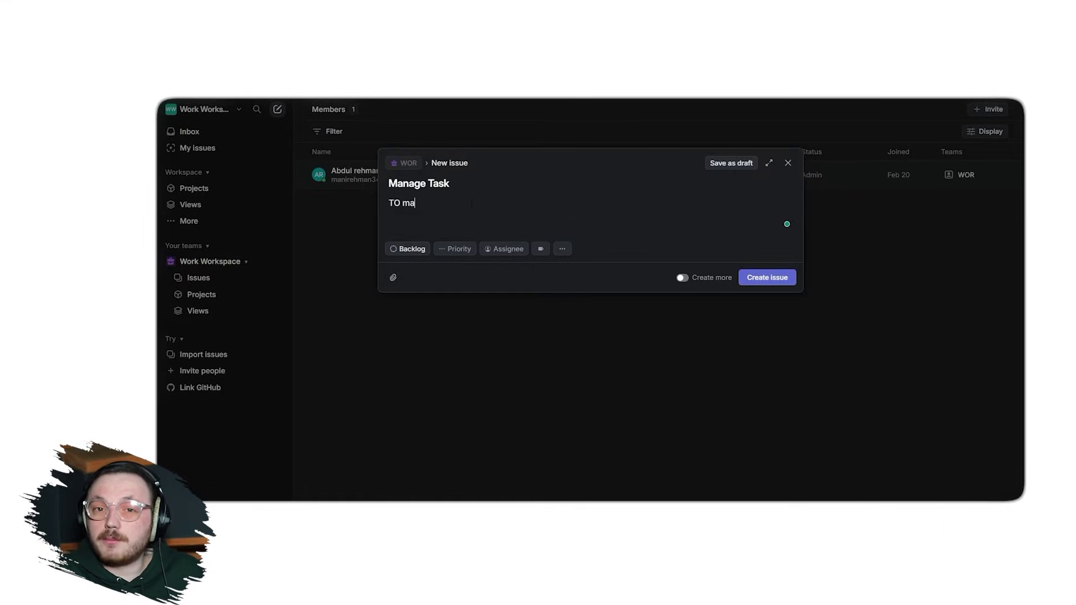
{"action": "type", "text": "nage task"}
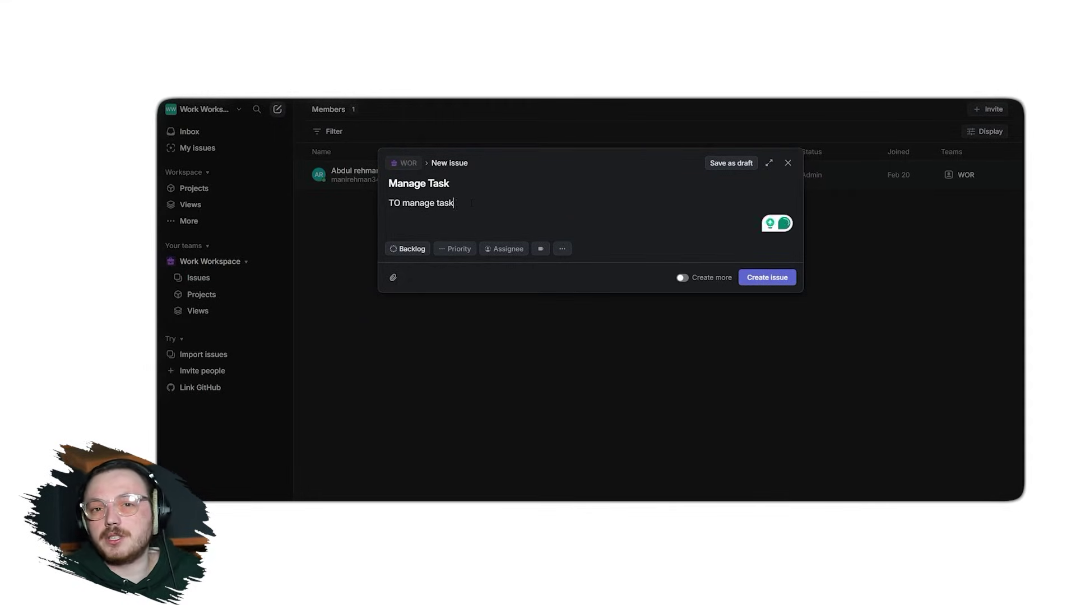
{"action": "left_click", "coordinate": [479, 288]}
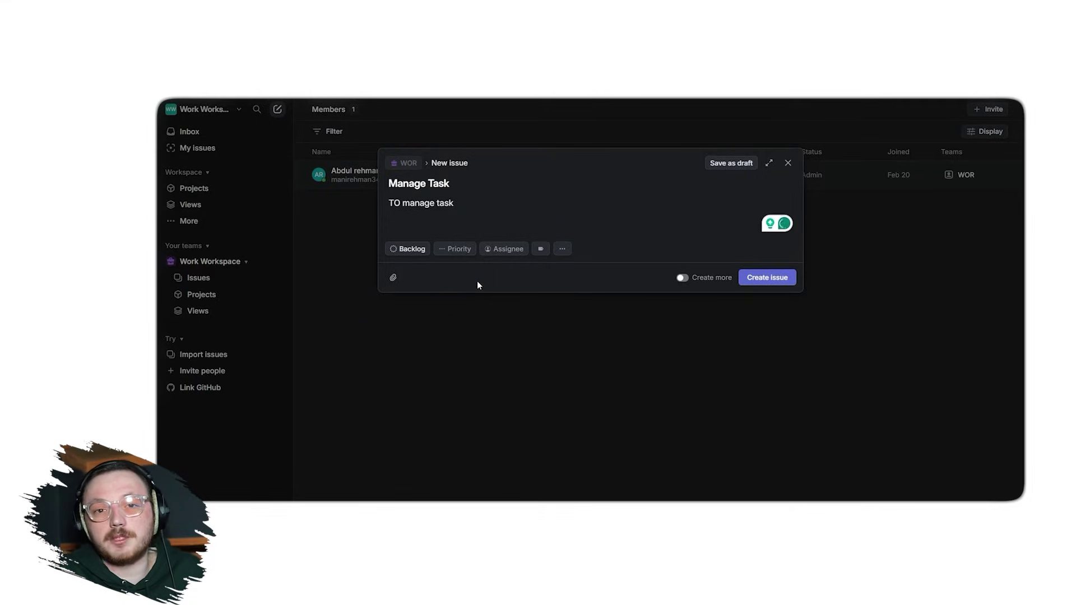
Review the status, priority and assignee options, leave the issue unassigned, and create it.
{"action": "left_click", "coordinate": [412, 249]}
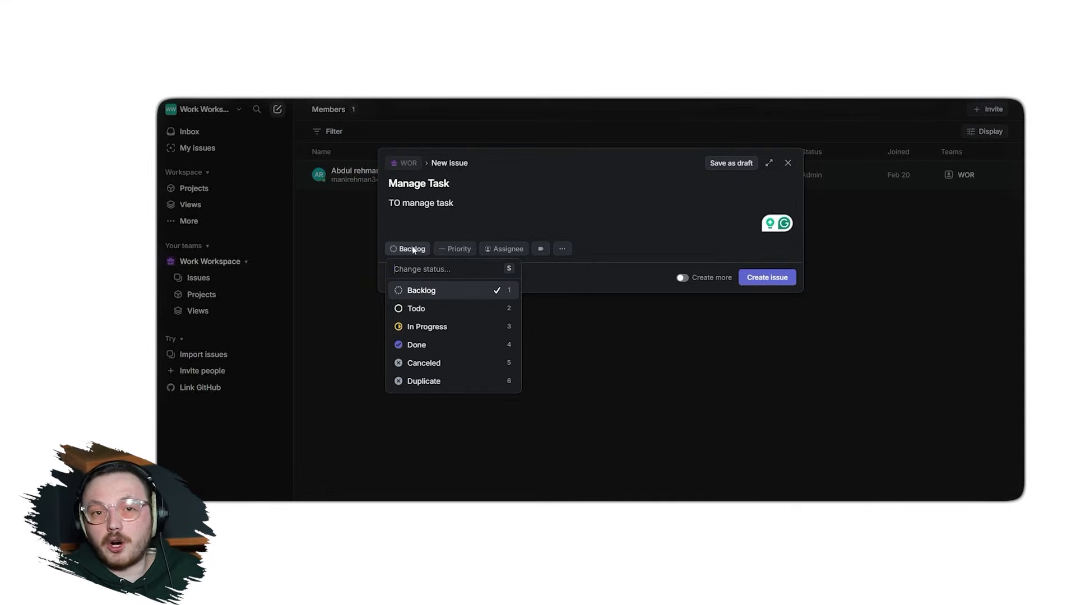
{"action": "left_click", "coordinate": [462, 252]}
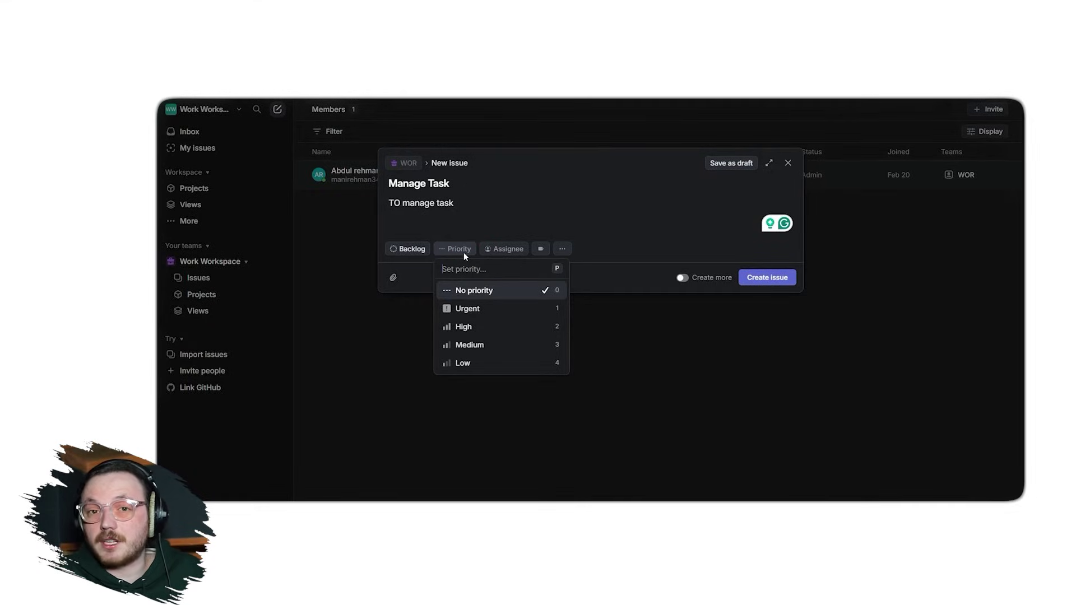
{"action": "left_click", "coordinate": [495, 250]}
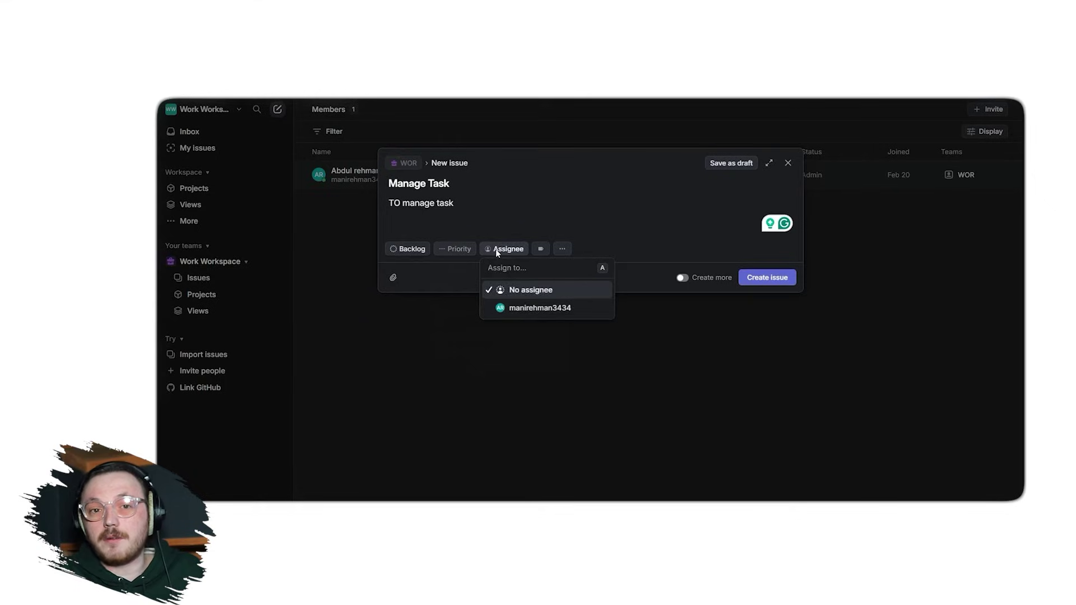
{"action": "key", "text": "Escape"}
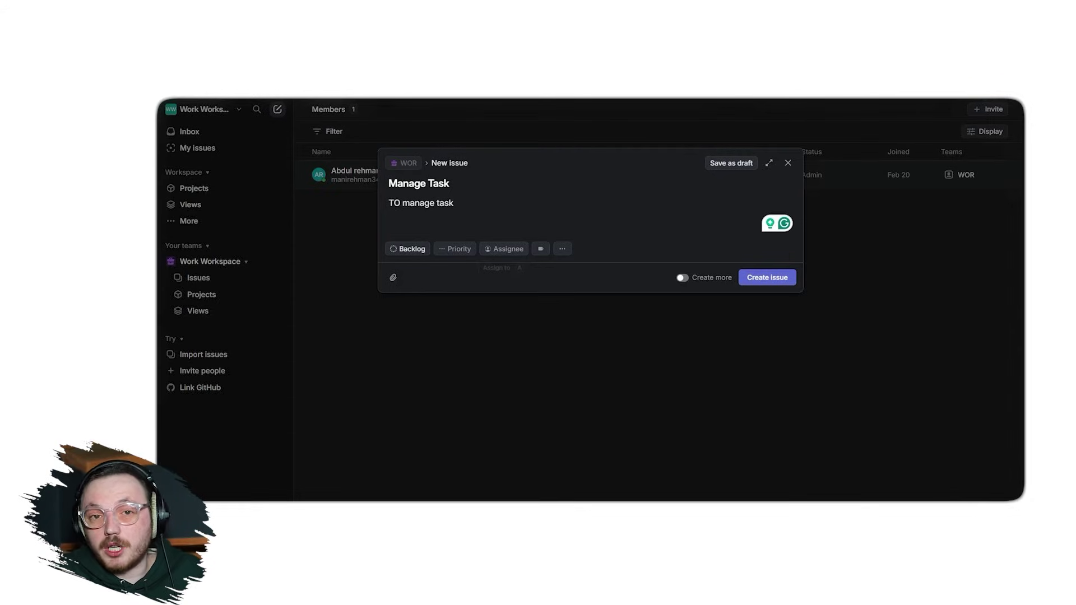
{"action": "left_click", "coordinate": [682, 278]}
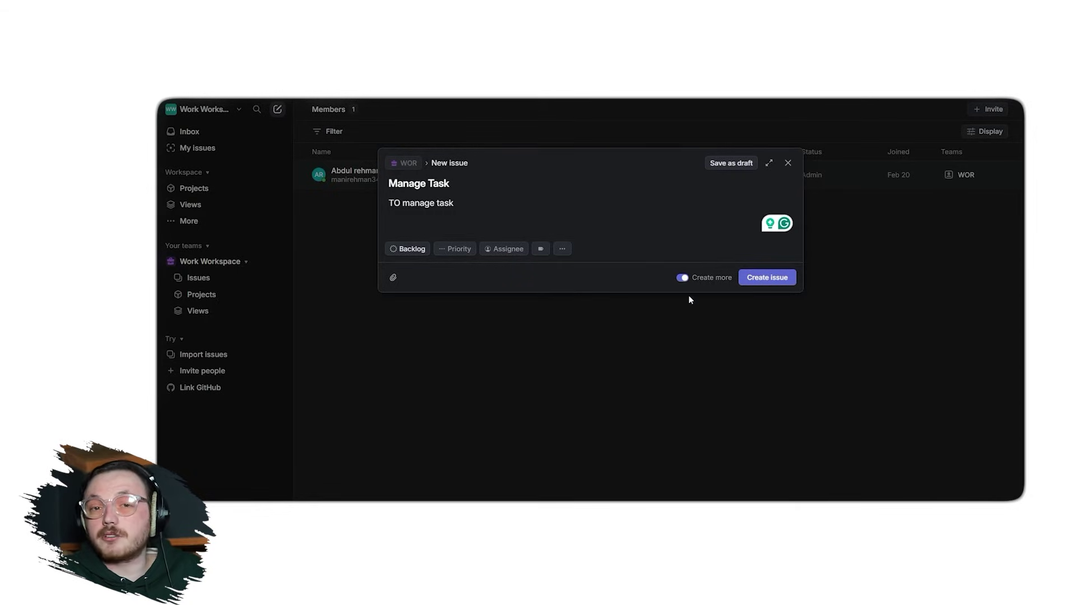
{"action": "left_click", "coordinate": [682, 277]}
{"action": "left_click", "coordinate": [768, 277]}
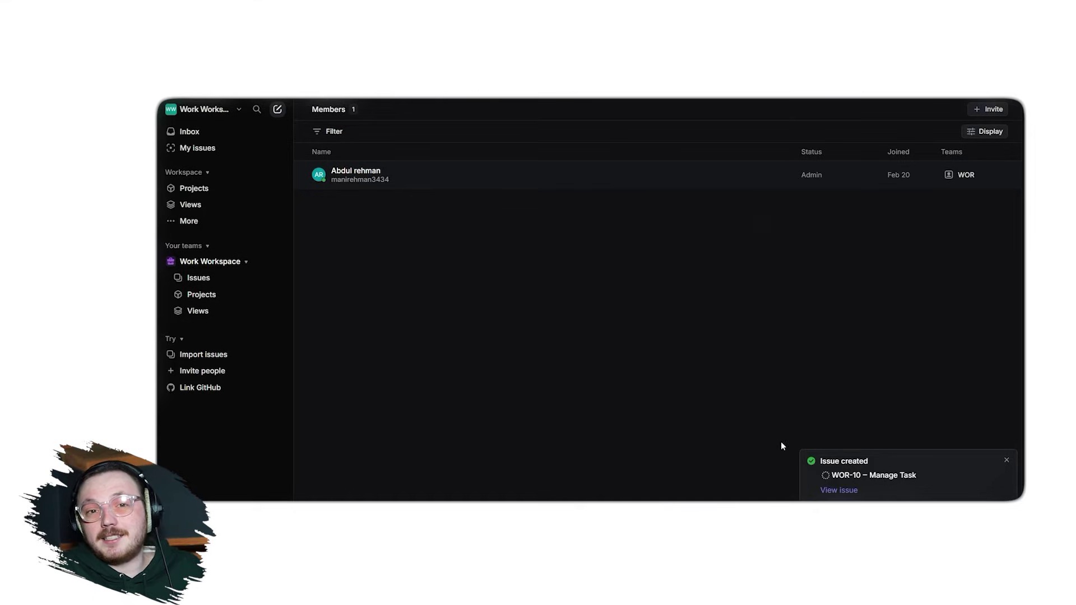
Open issue WOR-10 from the notification, then go to the team's empty Projects page.
{"action": "left_click", "coordinate": [833, 490]}
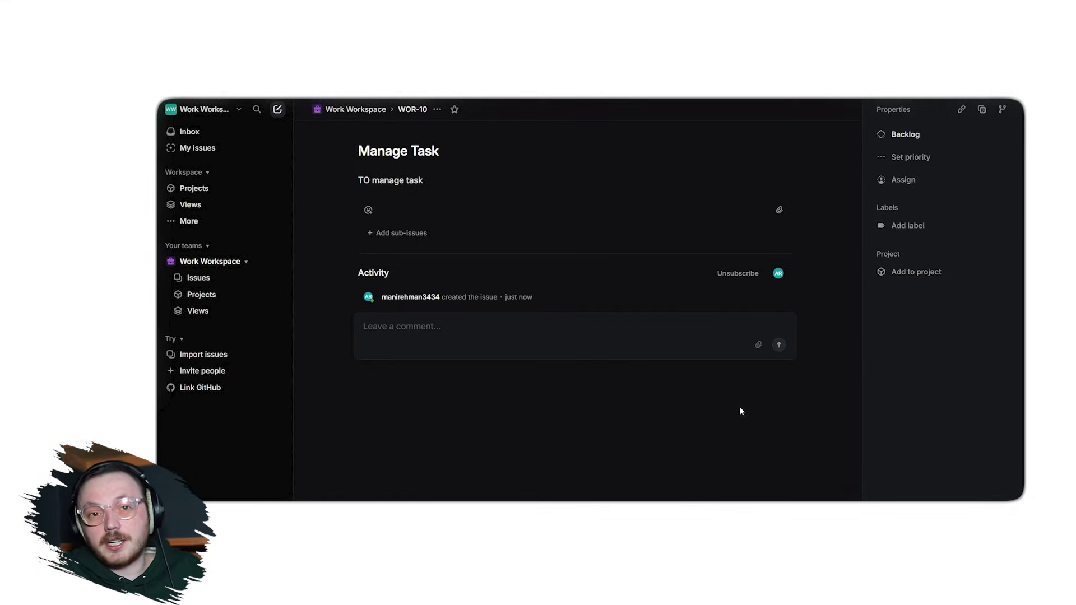
{"action": "left_click", "coordinate": [233, 295]}
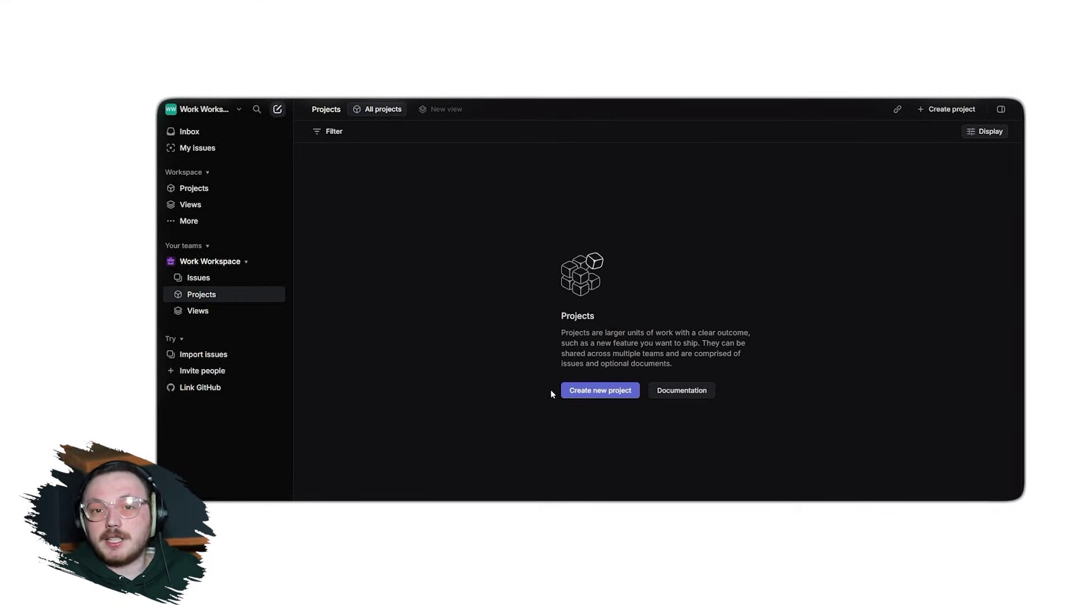
Start a new project named 'Website Redesign' and view its Backlog status options.
{"action": "left_click", "coordinate": [581, 390]}
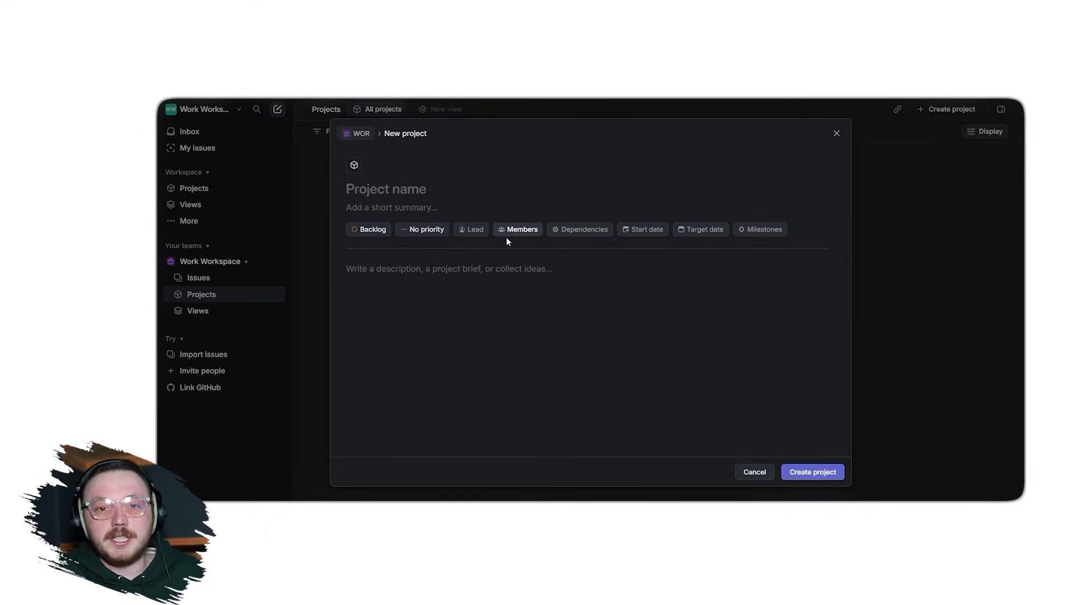
{"action": "type", "text": "Website Redesign"}
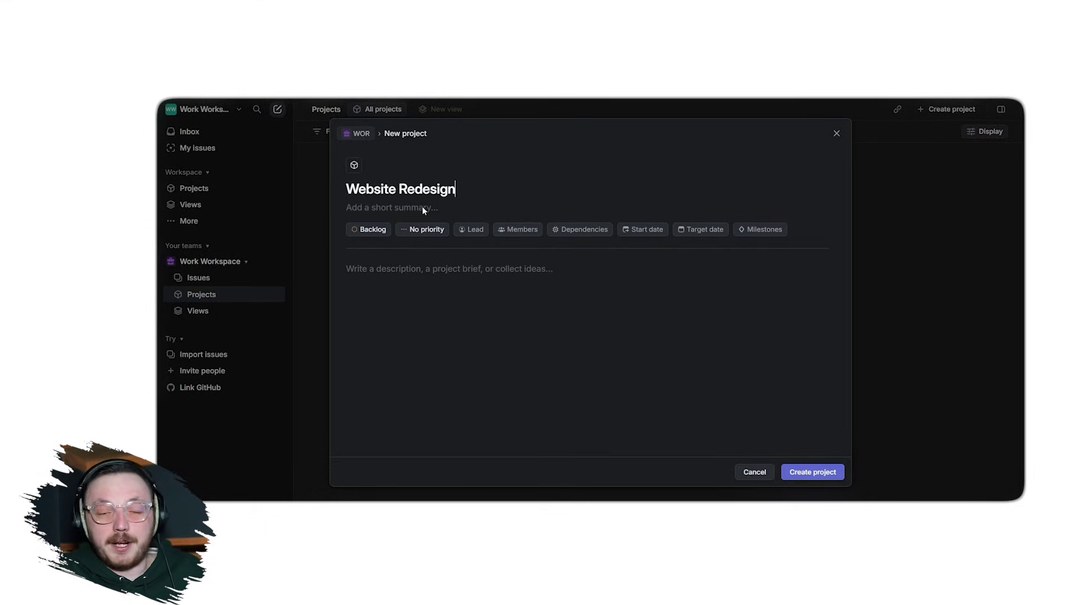
{"action": "left_click", "coordinate": [422, 208]}
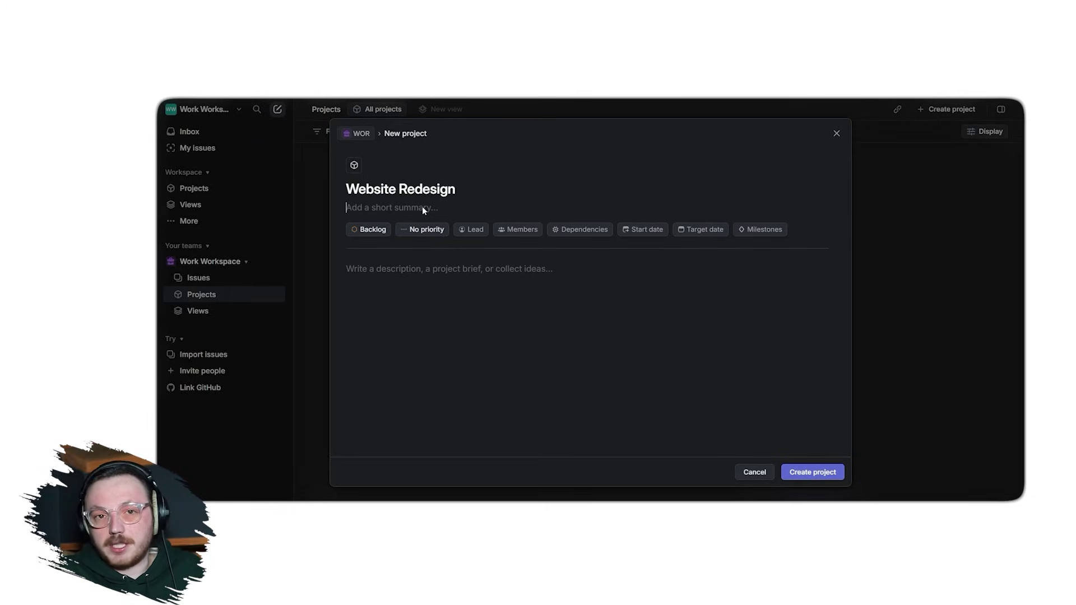
{"action": "left_click", "coordinate": [374, 230]}
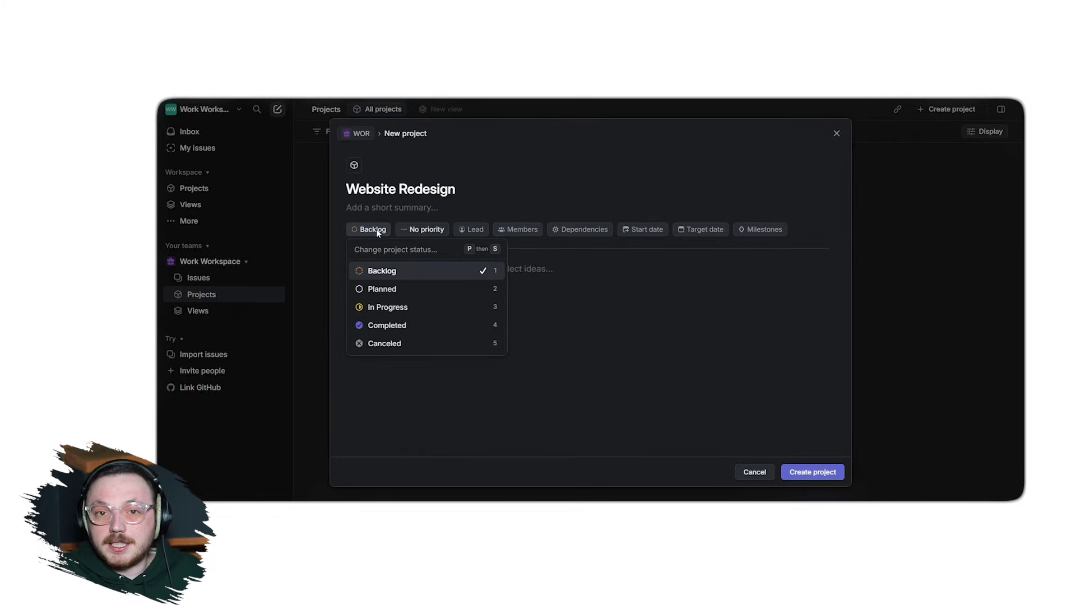
Check the priority, lead, dependency, start date and target date options, leaving all unset.
{"action": "left_click", "coordinate": [406, 229]}
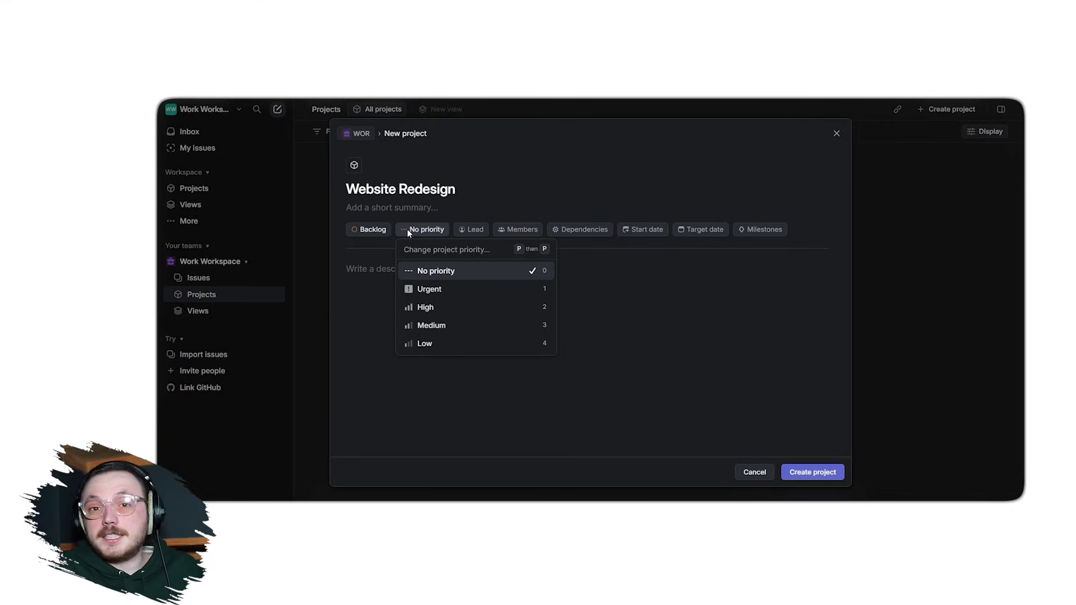
{"action": "left_click", "coordinate": [469, 229]}
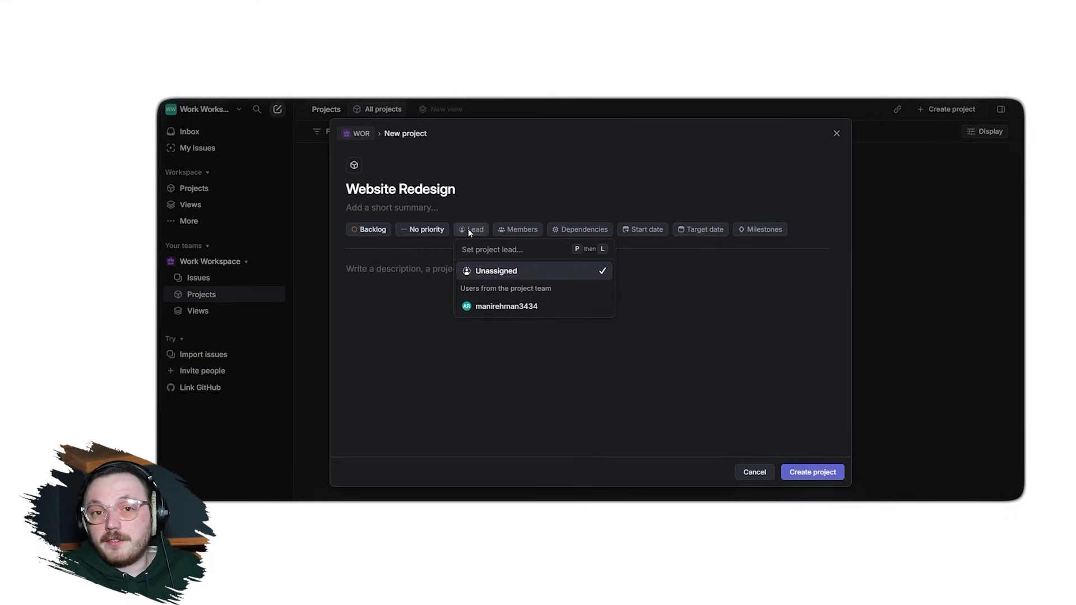
{"action": "left_click", "coordinate": [582, 231]}
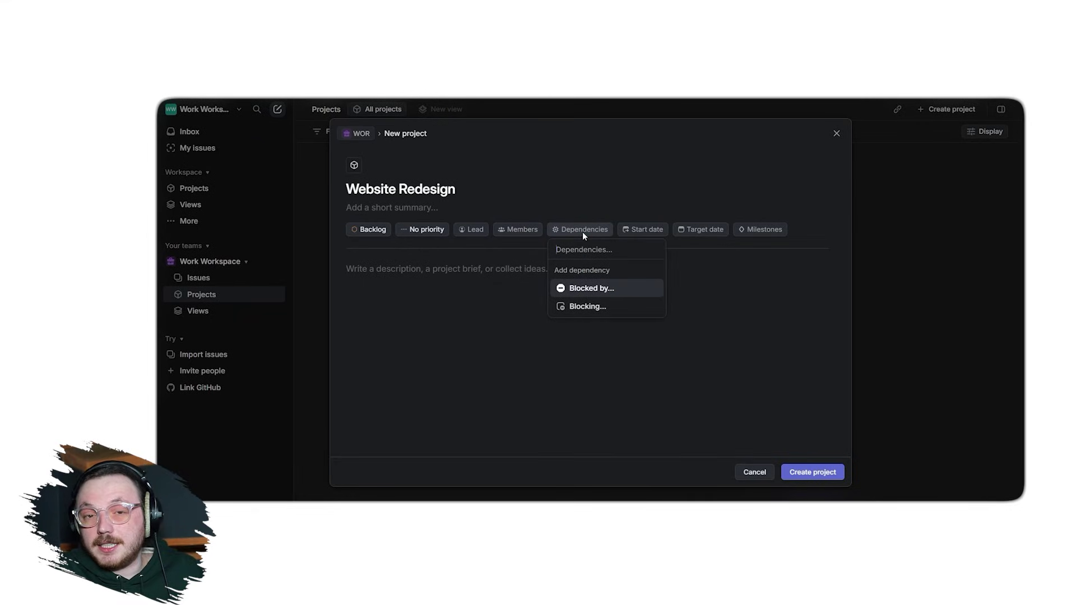
{"action": "left_click", "coordinate": [624, 231]}
{"action": "left_click", "coordinate": [644, 230]}
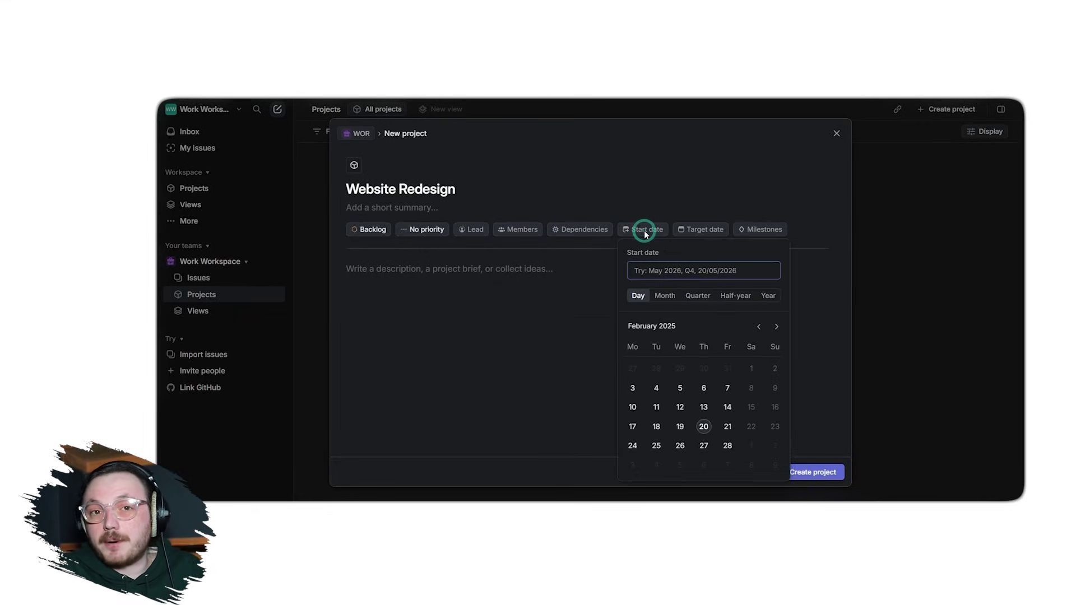
{"action": "left_click", "coordinate": [697, 230]}
{"action": "left_click", "coordinate": [697, 230]}
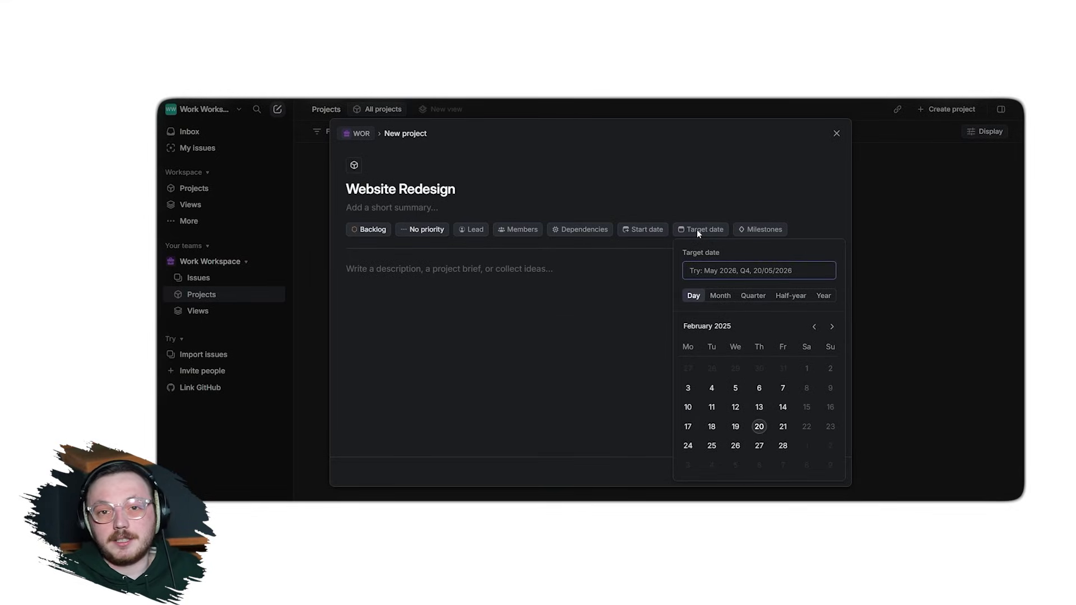
{"action": "left_click", "coordinate": [755, 229]}
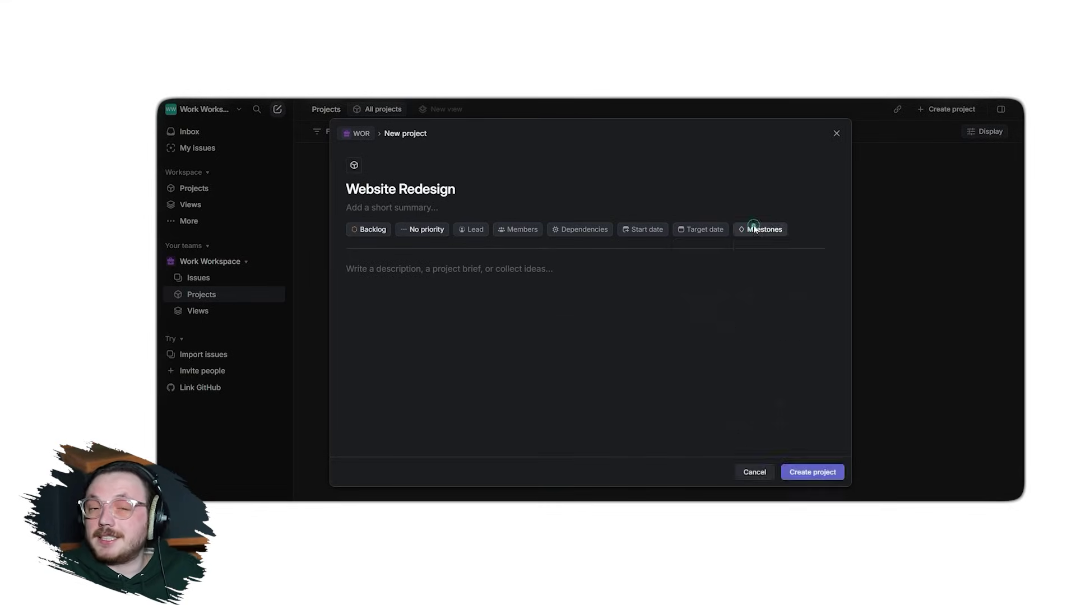
Add and then remove an empty milestone, and create the Website Redesign project.
{"action": "left_click", "coordinate": [754, 228]}
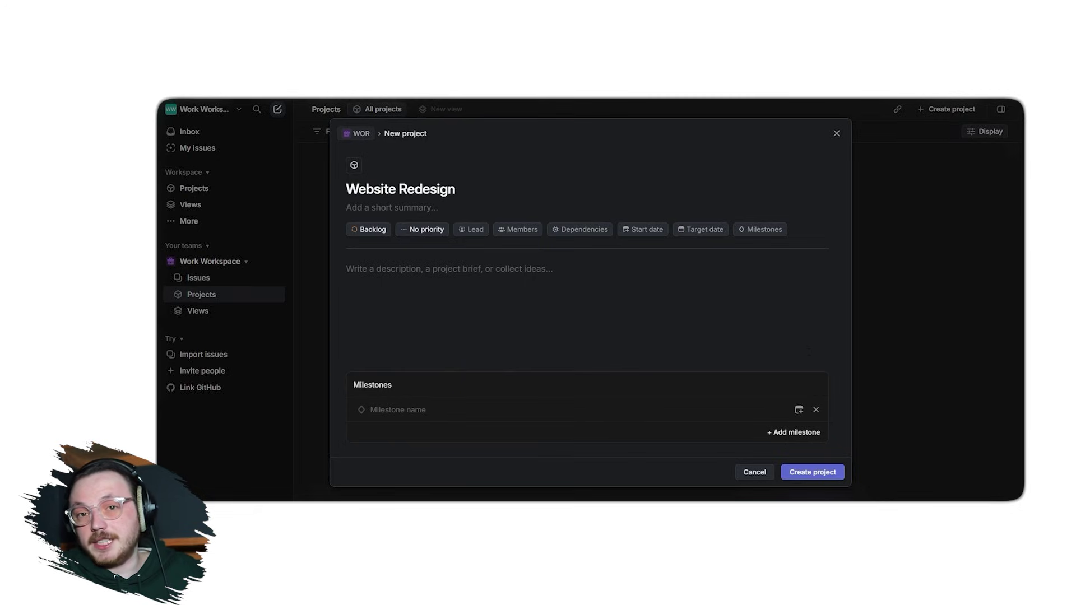
{"action": "left_click", "coordinate": [816, 409]}
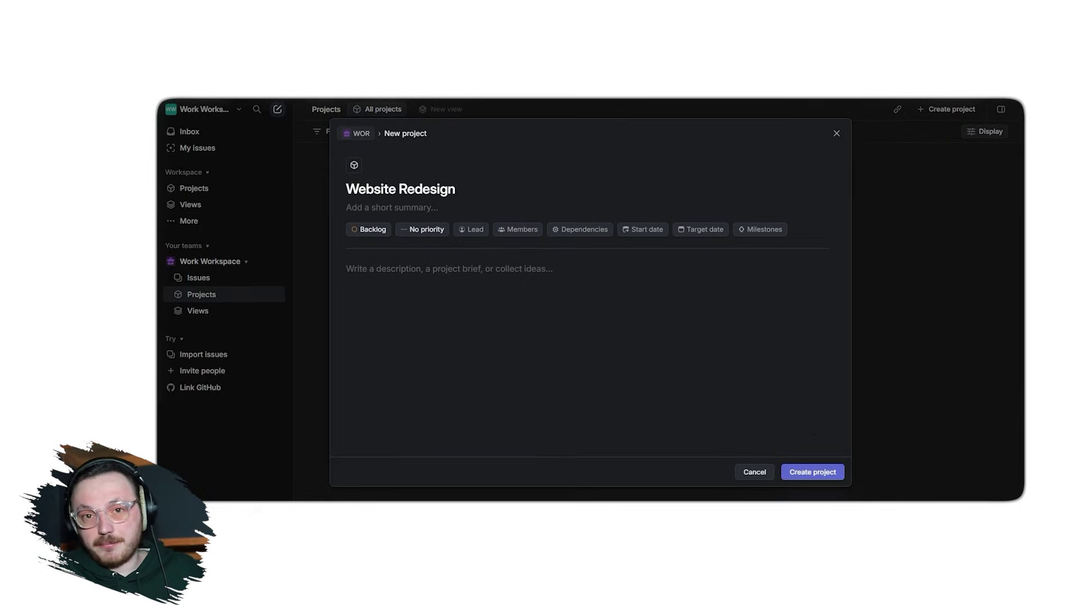
{"action": "left_click", "coordinate": [812, 471]}
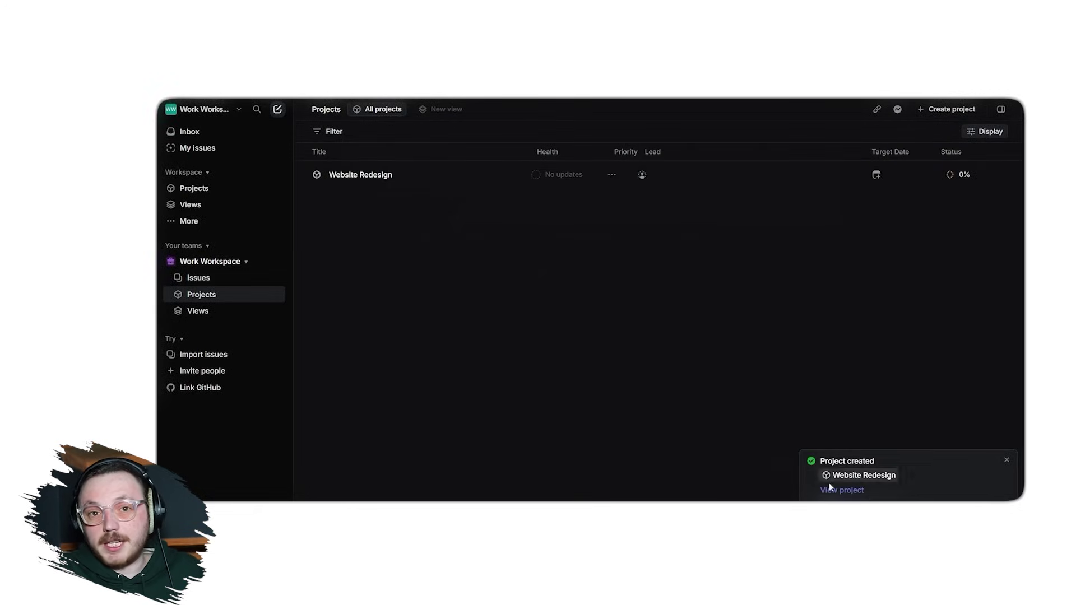
Open the Website Redesign project's overview from the Project created notification.
{"action": "left_click", "coordinate": [833, 493]}
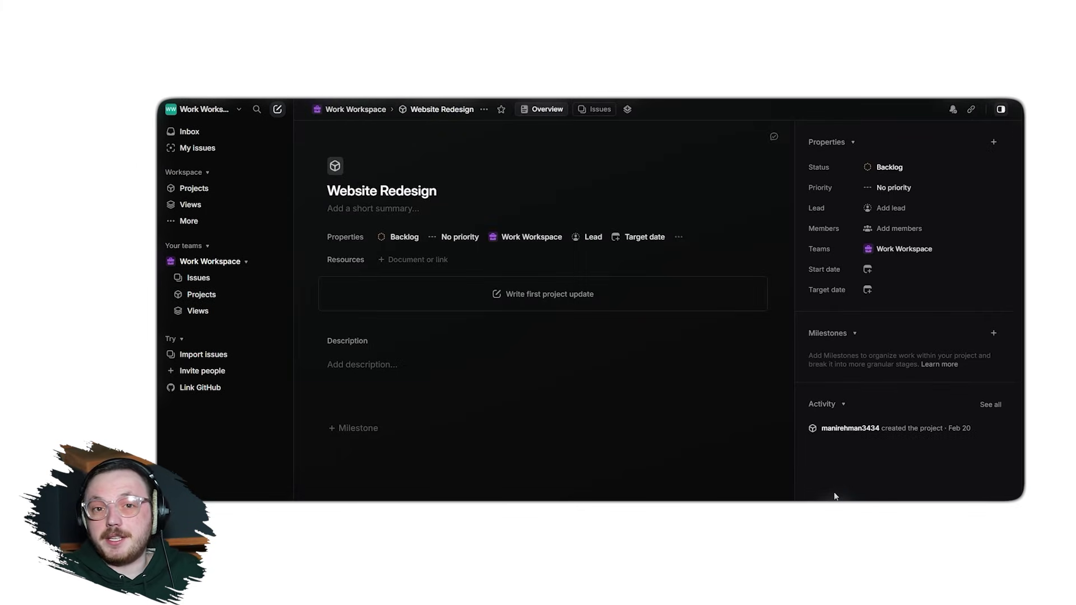